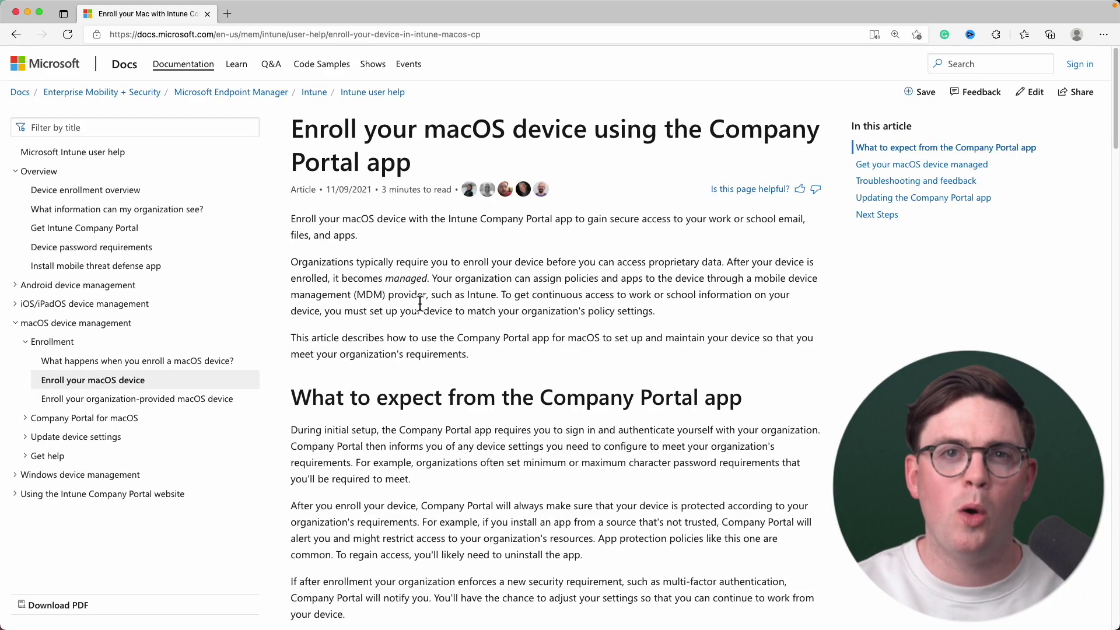
- Download CompanyPortal-Installer.pkg from the Enroll My Mac link and open the installer
scroll(502, 411, down, 5)
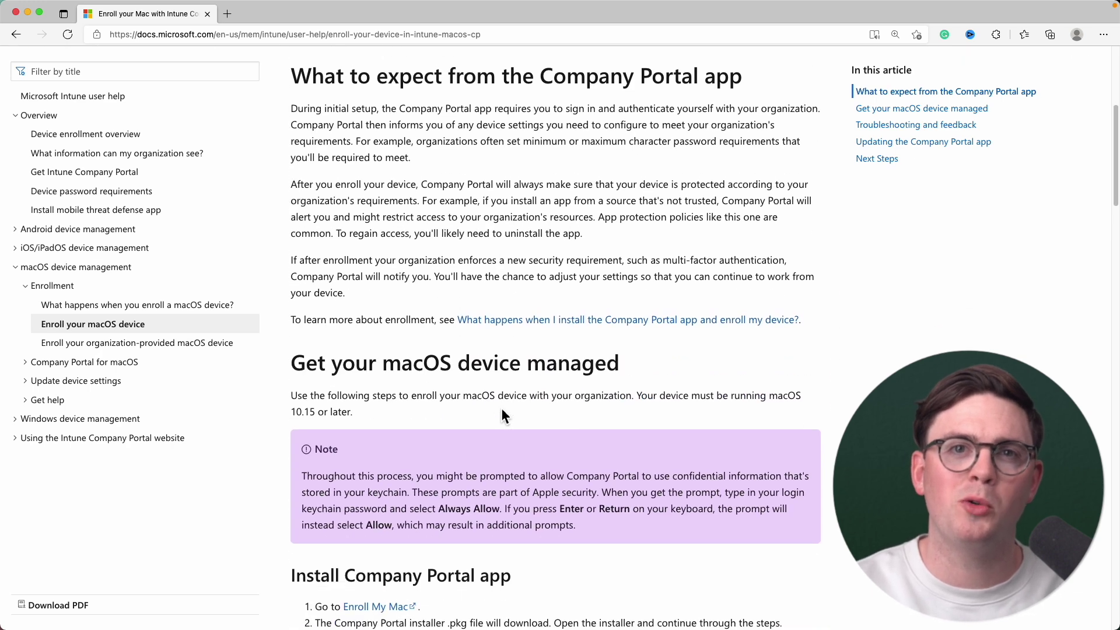
scroll(501, 411, down, 5)
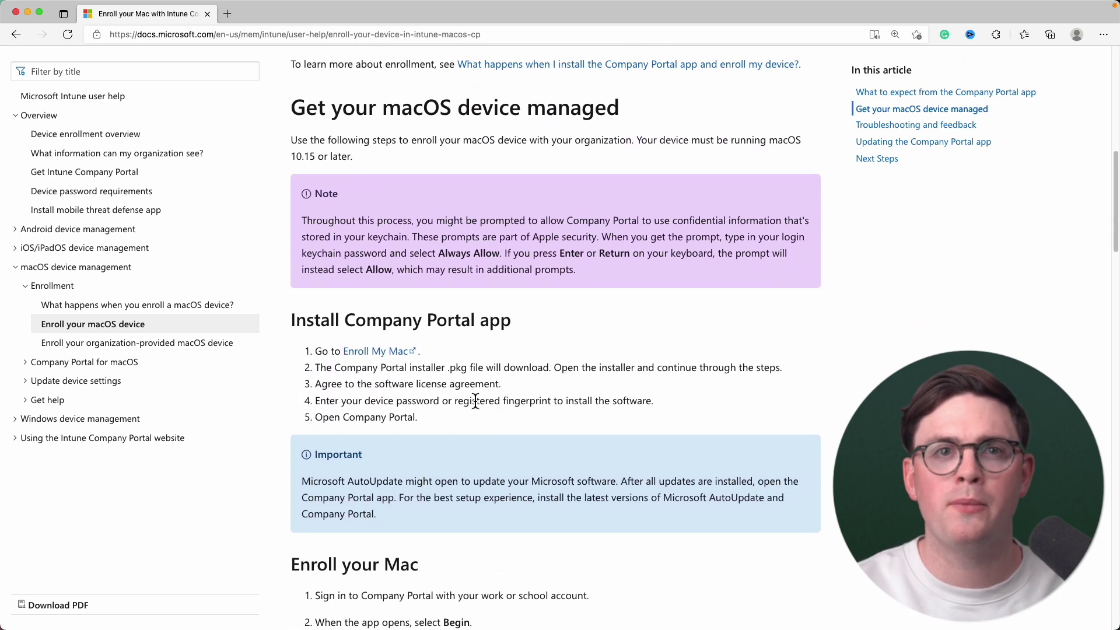
click(395, 354)
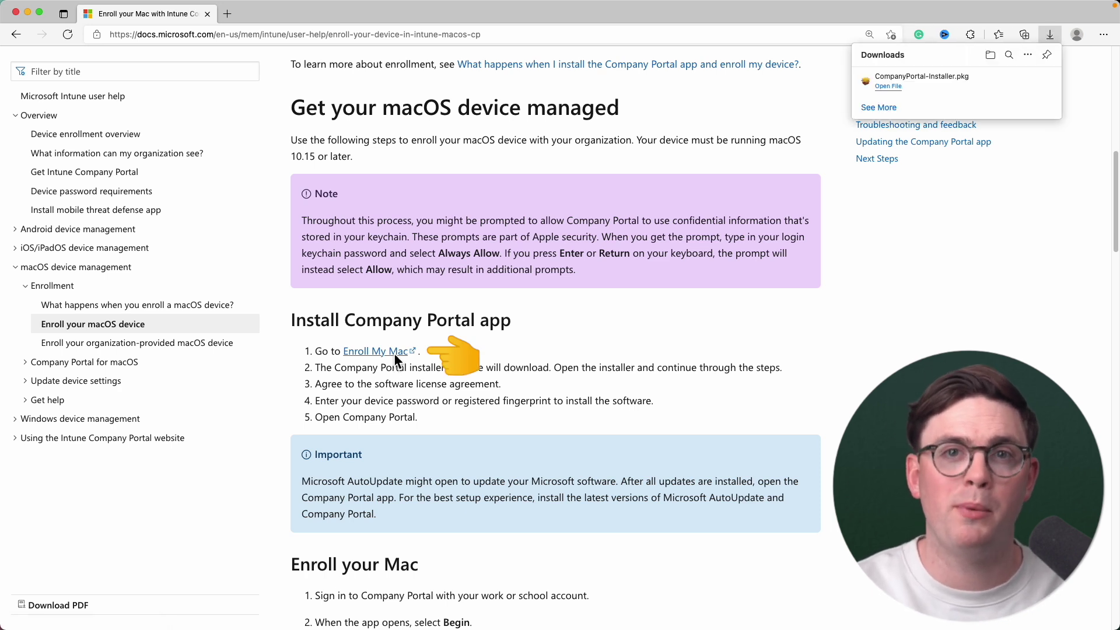
click(889, 87)
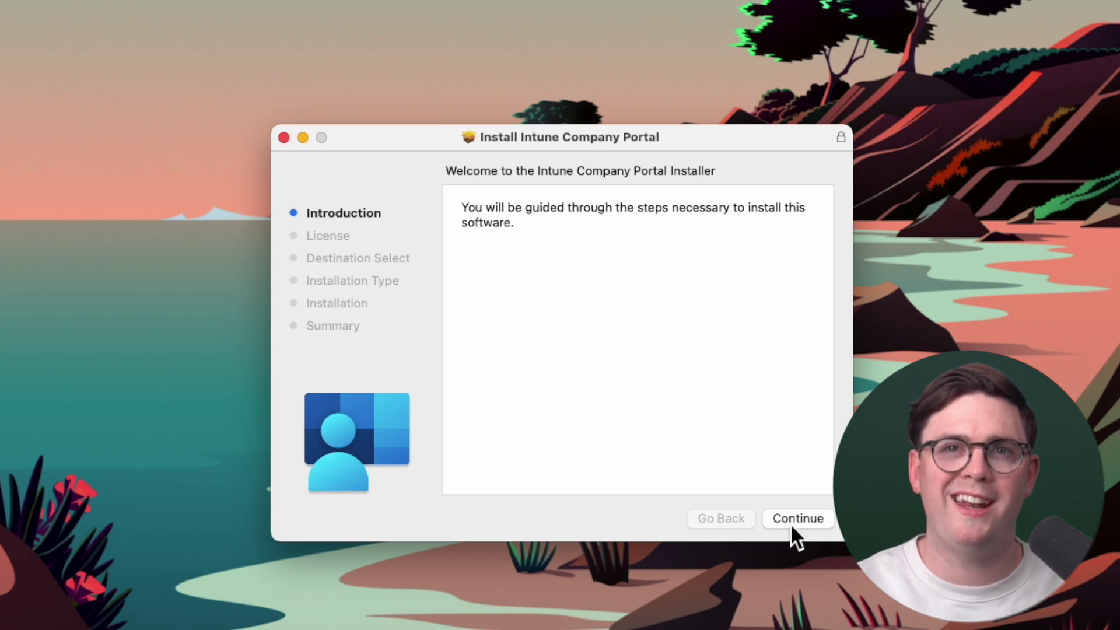
- Accept the license and install Intune Company Portal on Macintosh HD, authorising with the account password
click(795, 535)
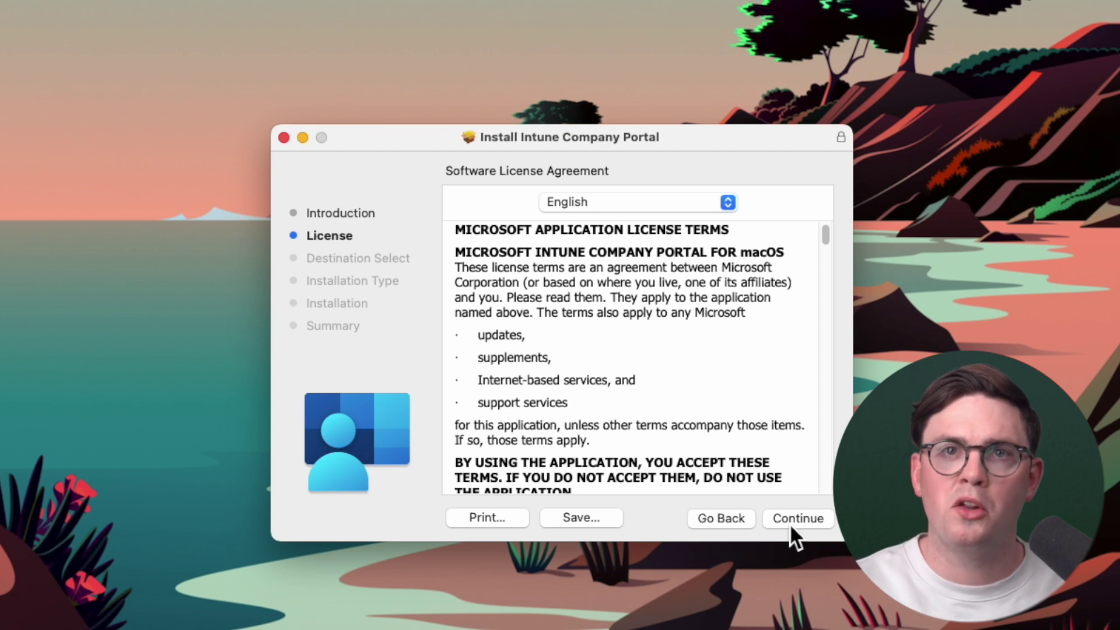
click(790, 525)
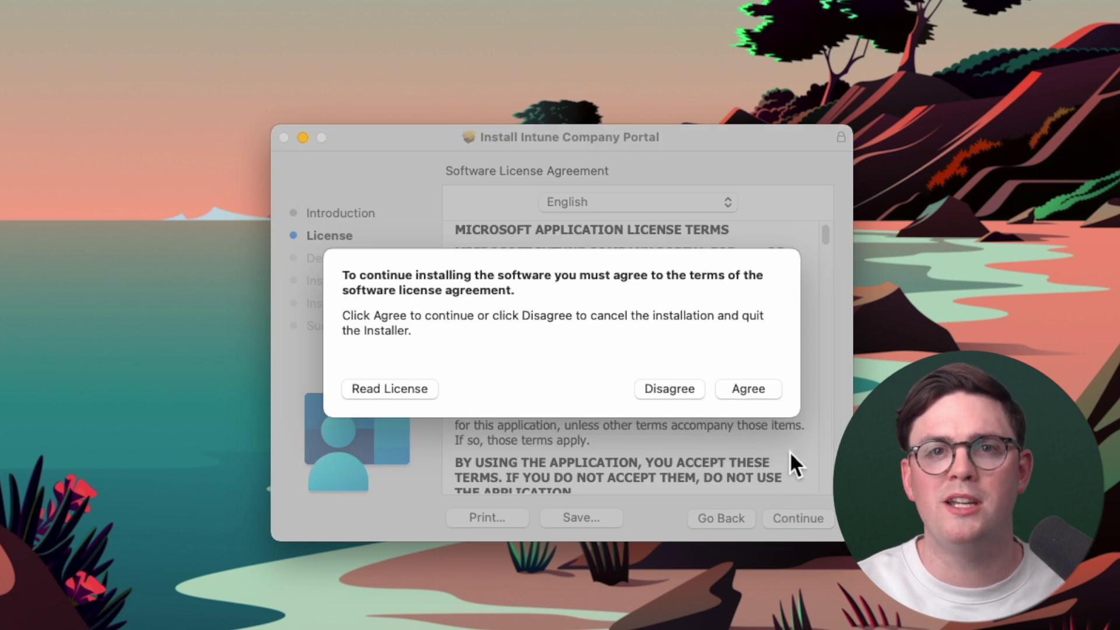
click(771, 395)
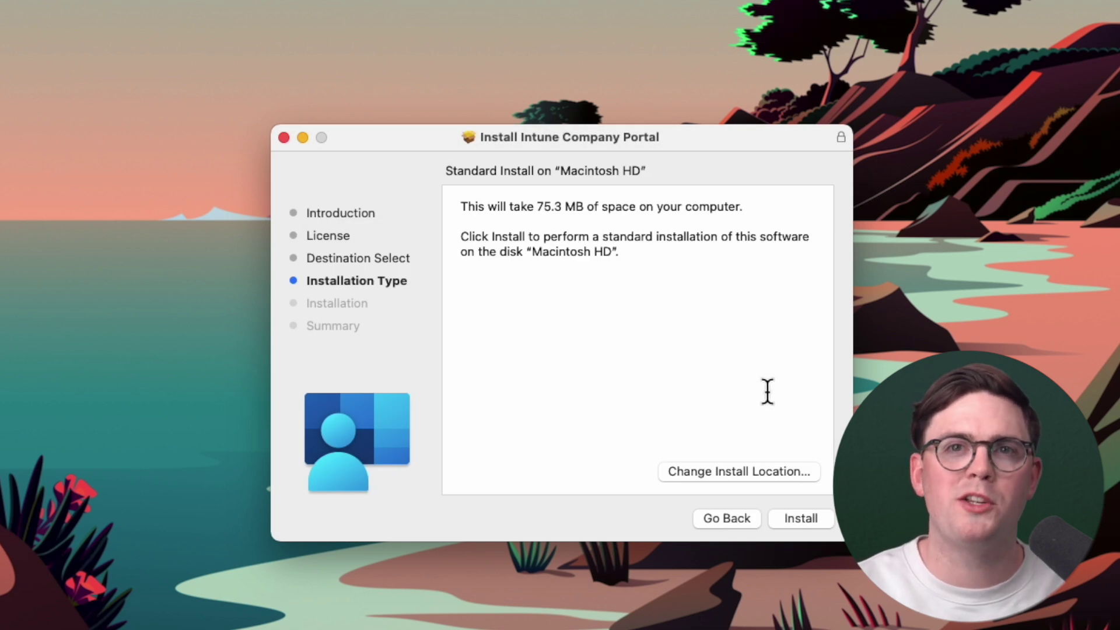
click(797, 520)
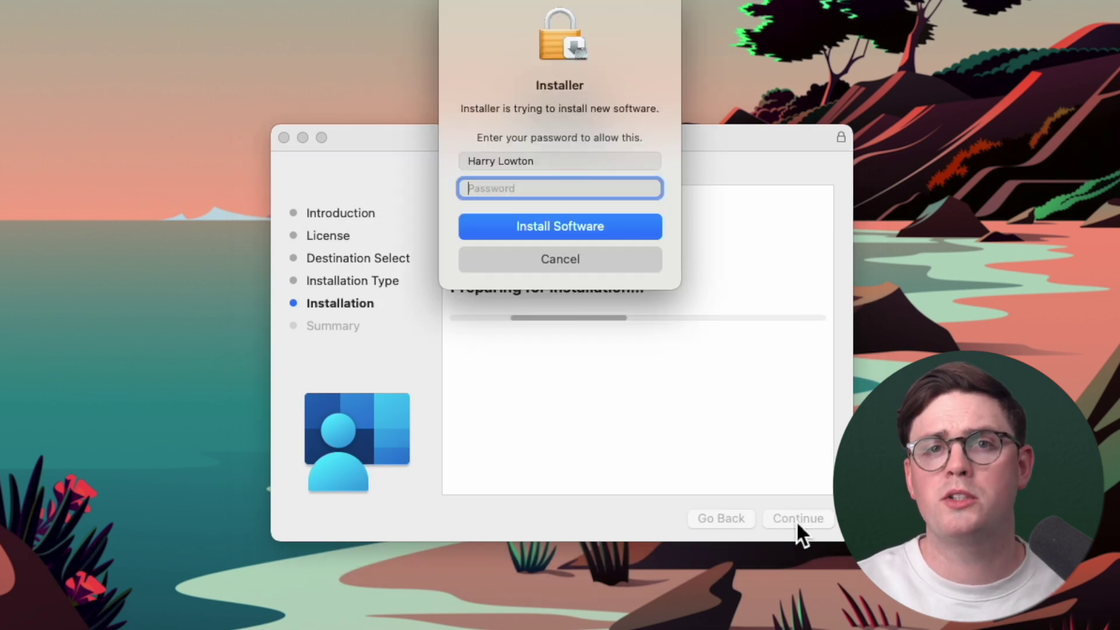
text(•••••••••••)
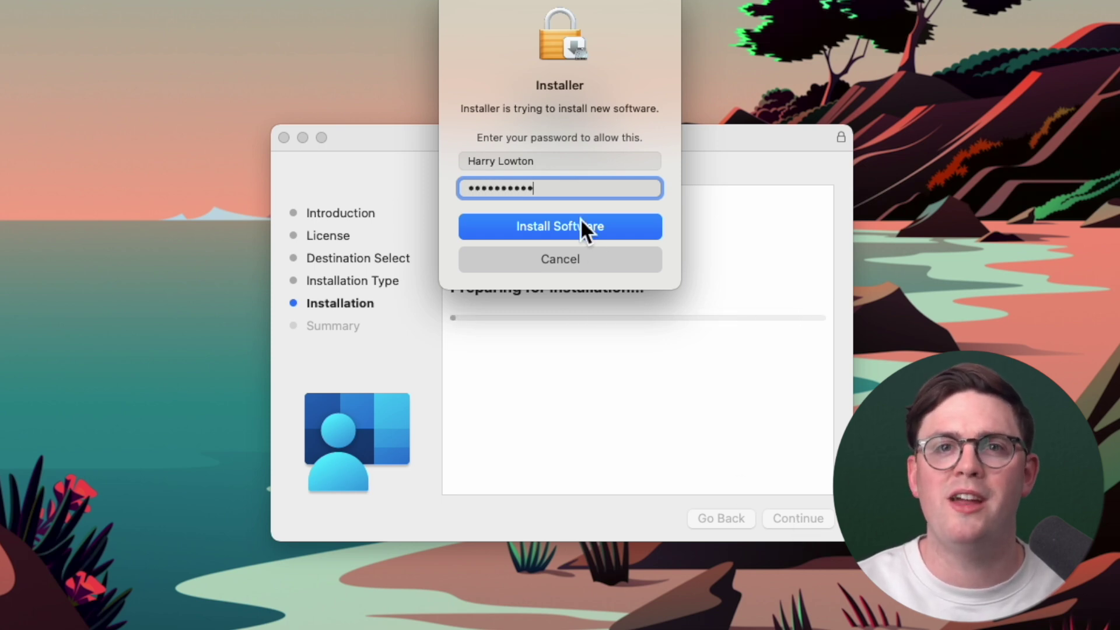
click(584, 227)
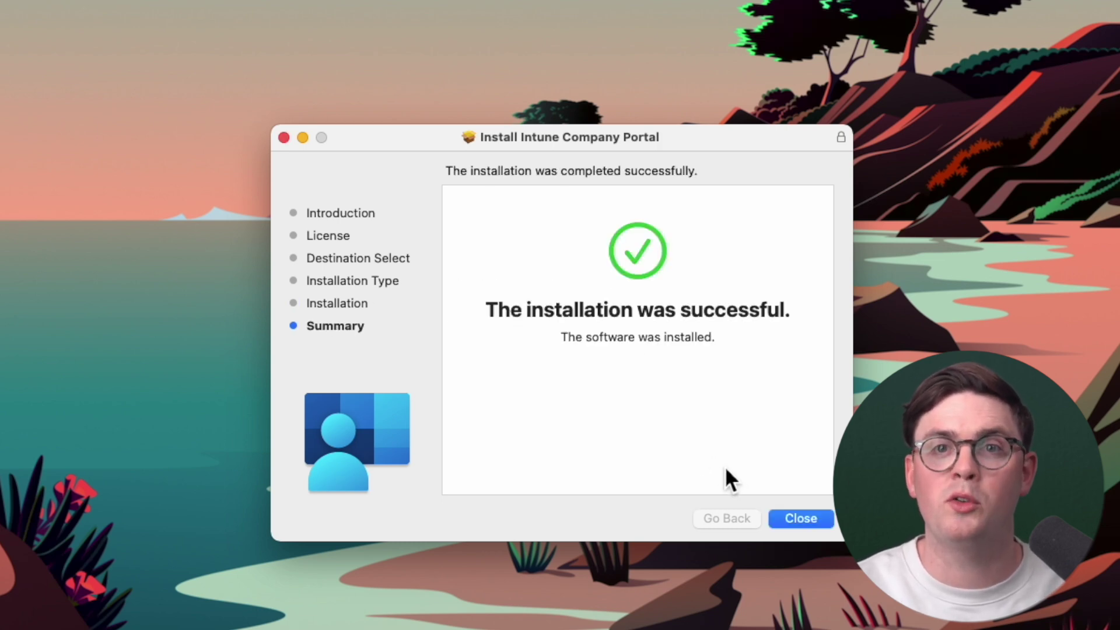
- Close the finished installer and move the installer package to the Trash
click(832, 524)
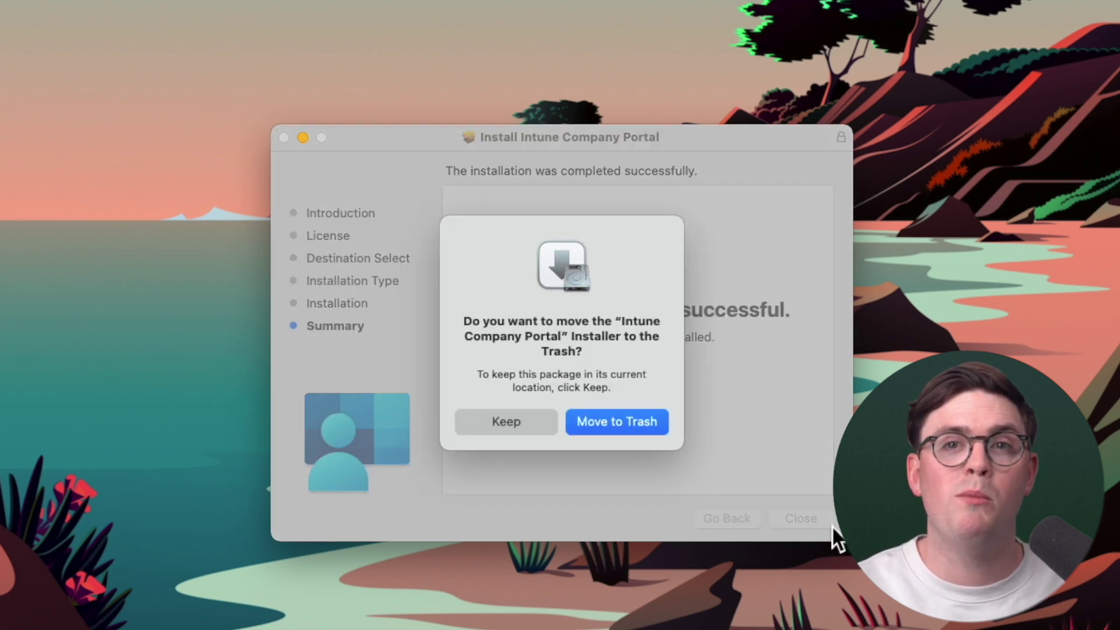
click(649, 426)
key(F4)
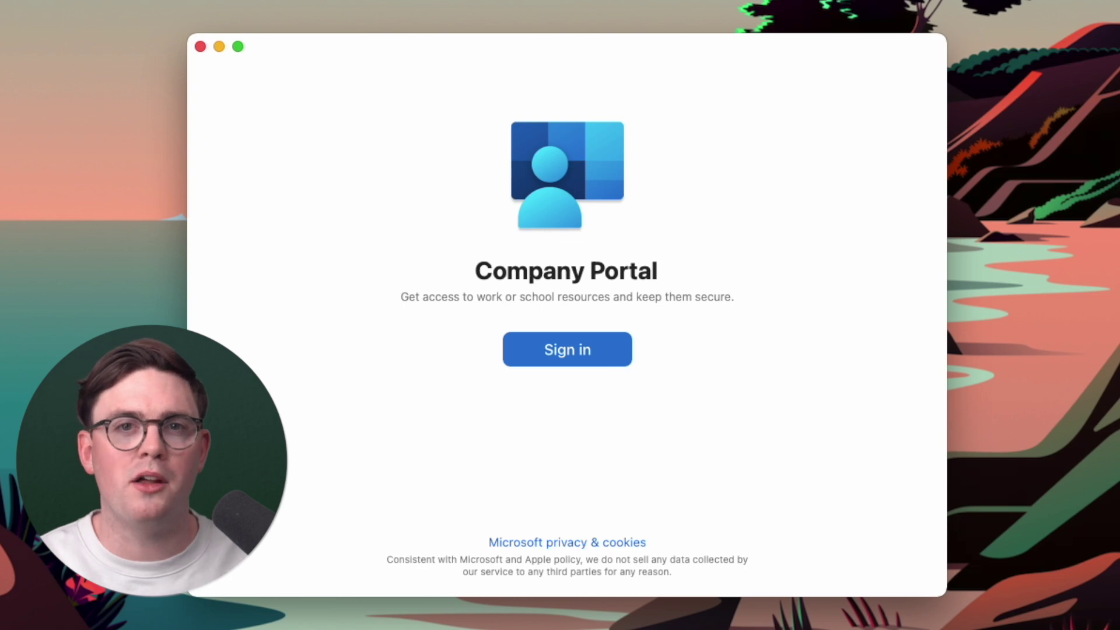
- Sign in to Company Portal with the work account's email address and password
click(613, 353)
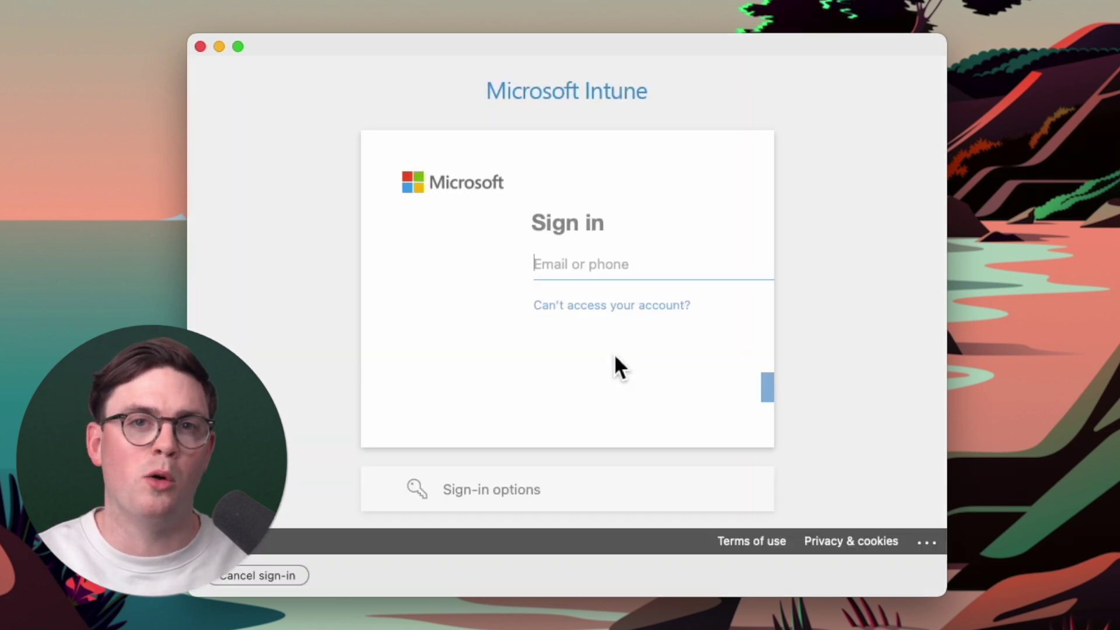
key(super+v)
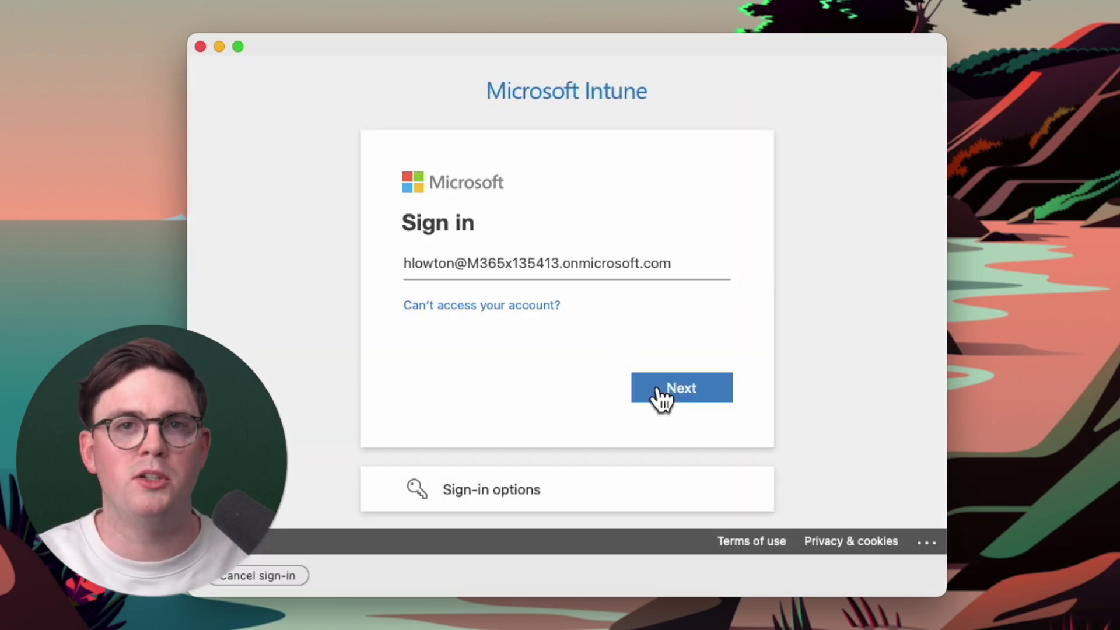
click(658, 397)
text(••••••••)
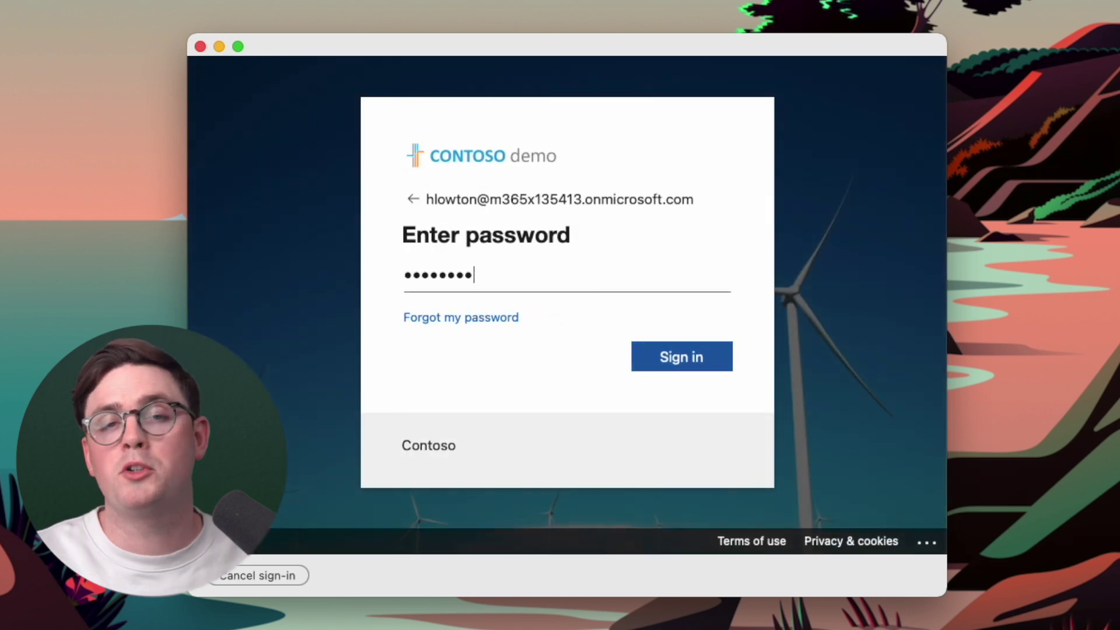
click(665, 361)
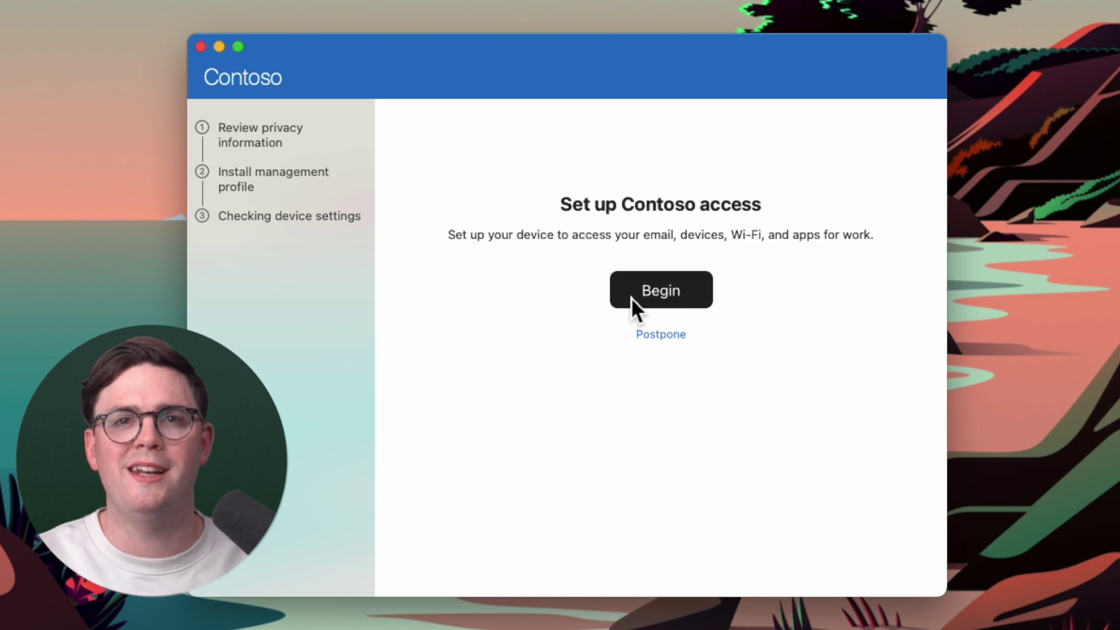
- Begin Contoso access setup and continue past the 'What can Contoso see?' privacy page
click(632, 297)
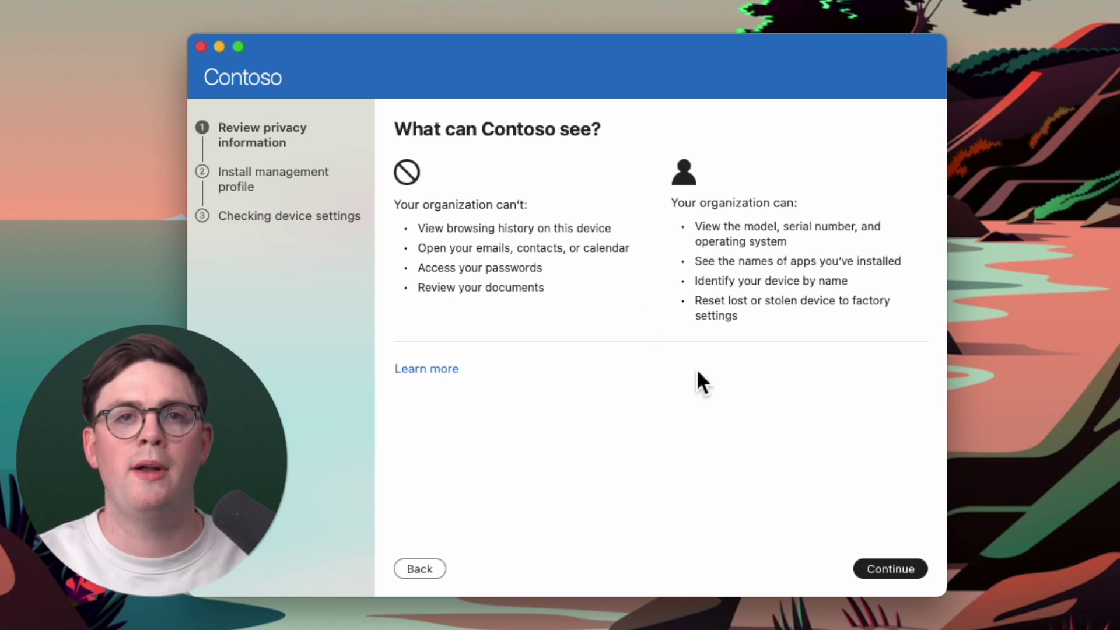
click(863, 570)
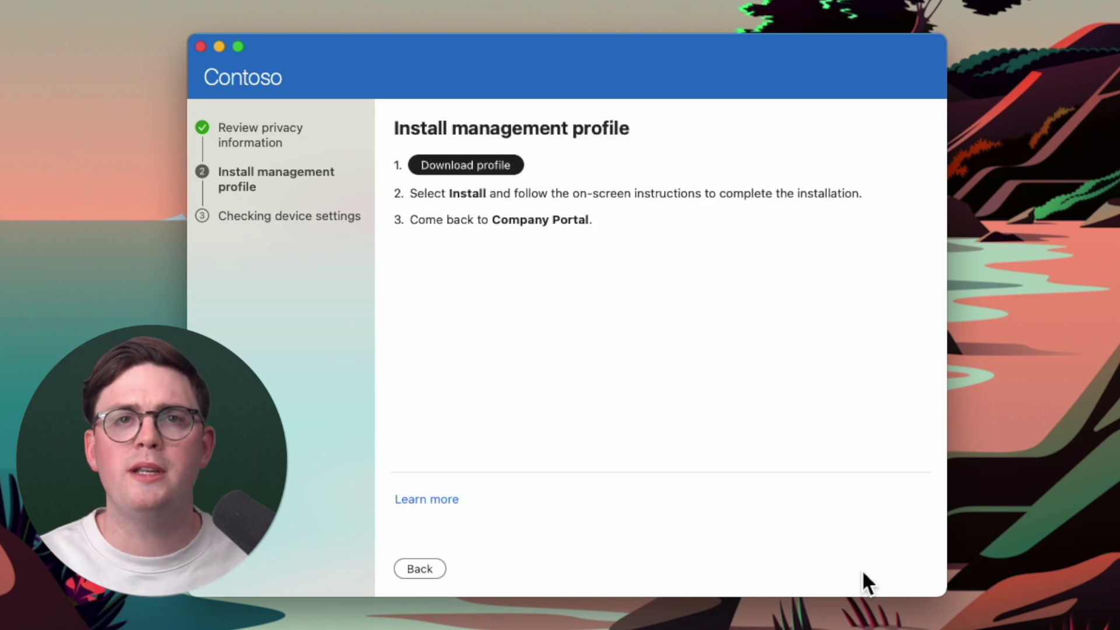
- Download the management profile and install it in Profiles, enrolling with the account password
click(518, 167)
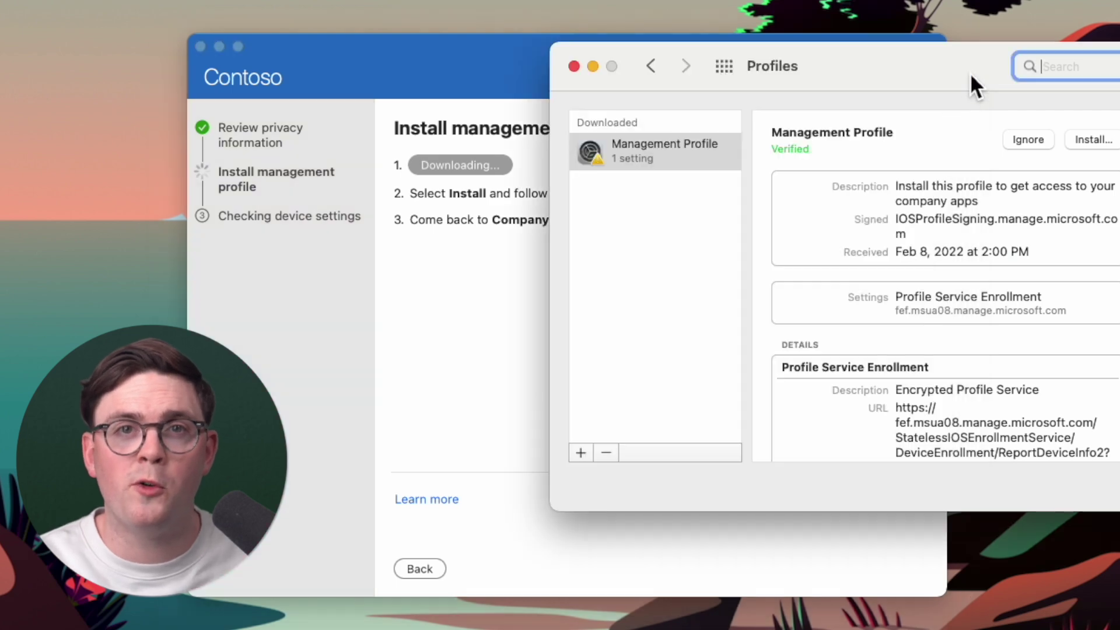
scroll(1013, 310, down, 1)
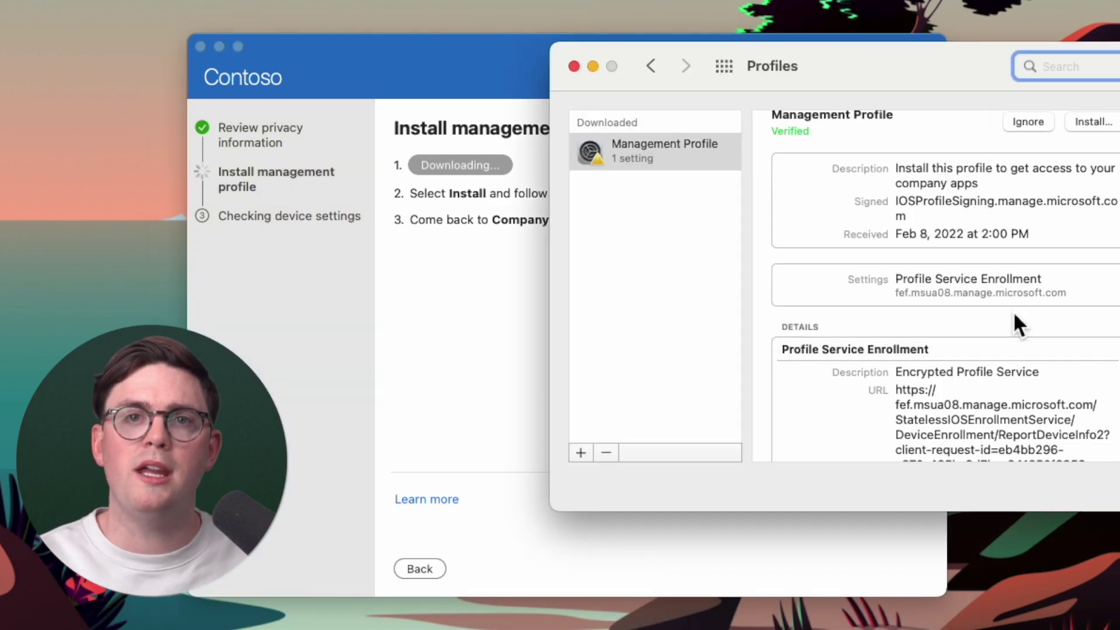
scroll(1013, 310, up, 1)
scroll(1087, 297, down, 1)
scroll(1091, 233, up, 1)
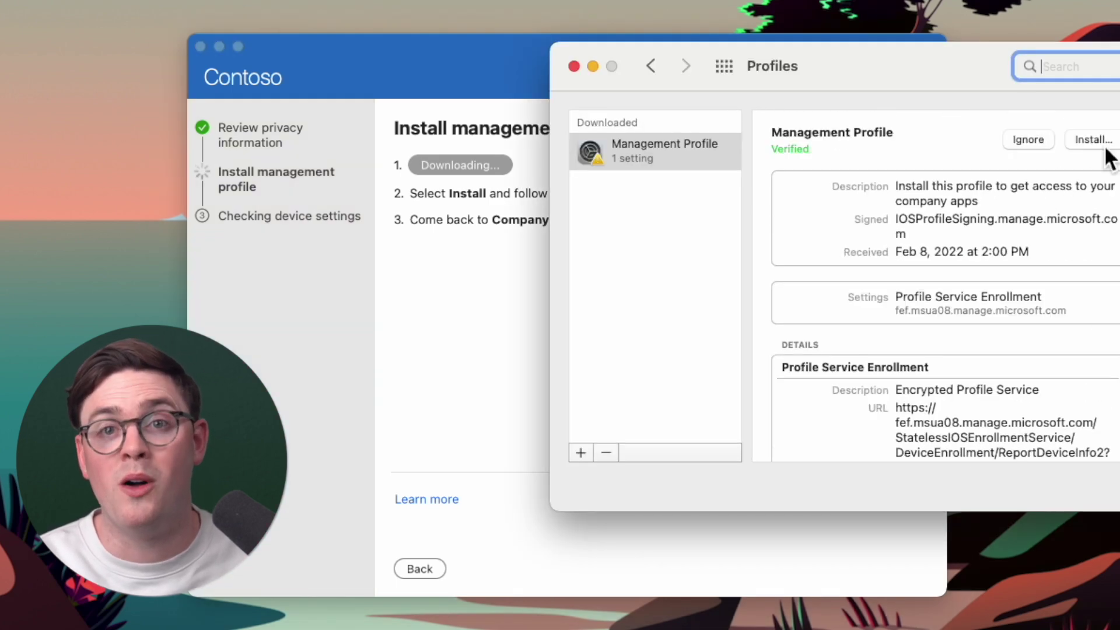
click(1105, 146)
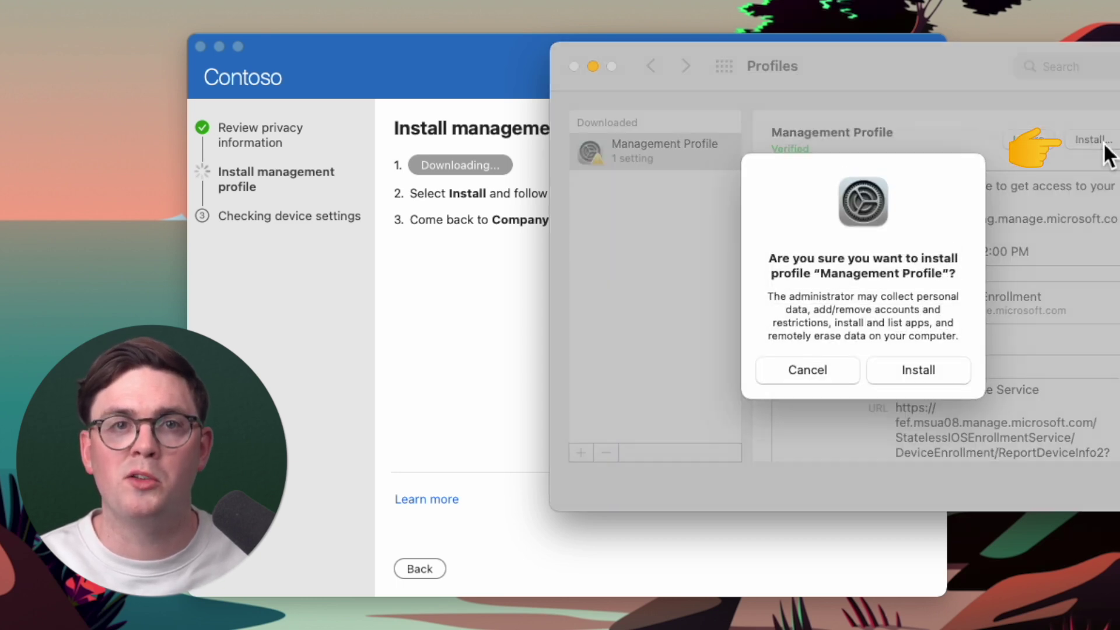
click(944, 370)
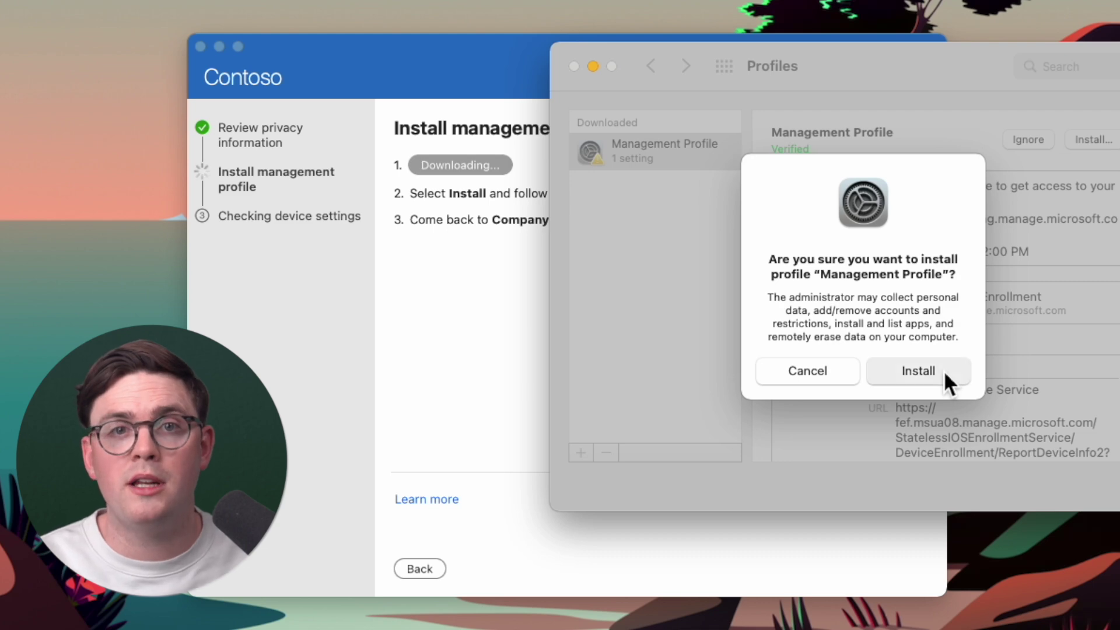
text(************)
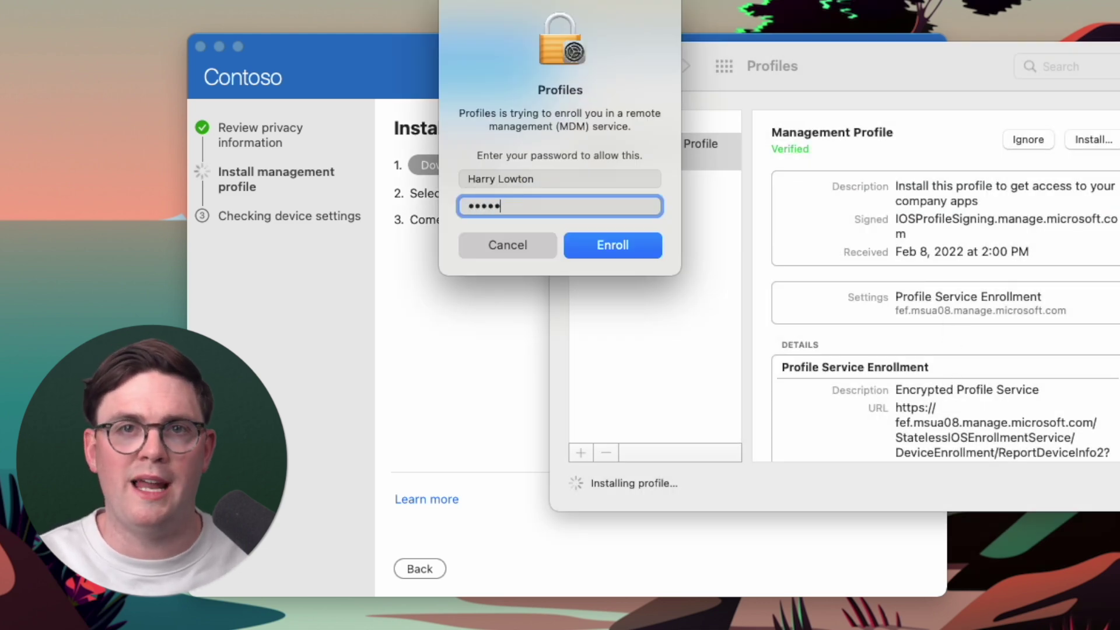
key(Return)
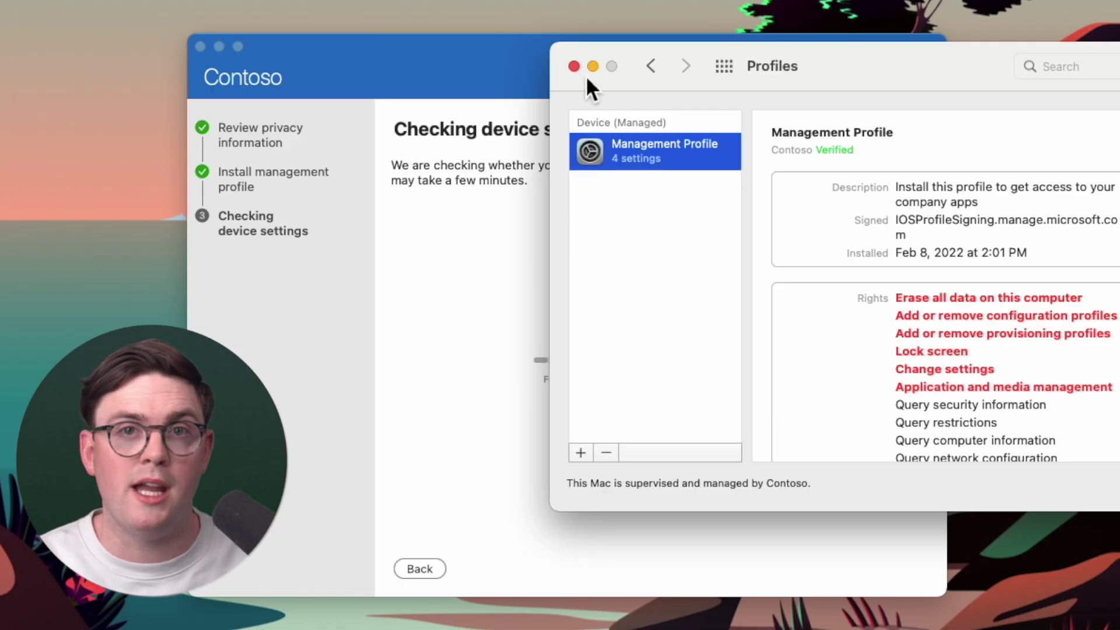
- Finish setup, check the MacBook Air shows In compliance, and view the available apps
click(575, 66)
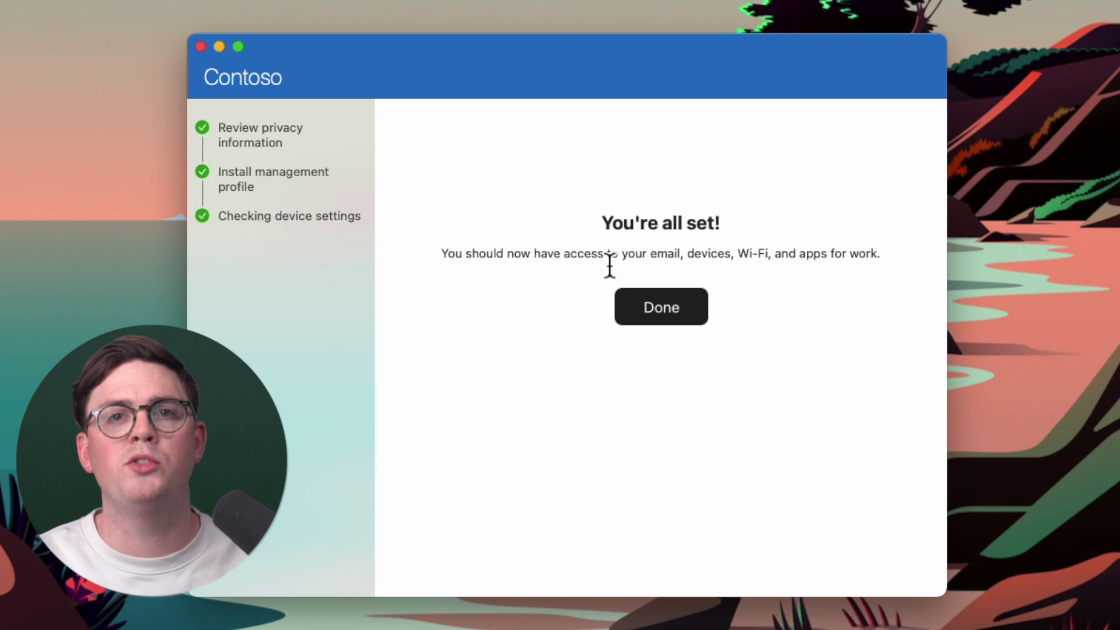
click(647, 308)
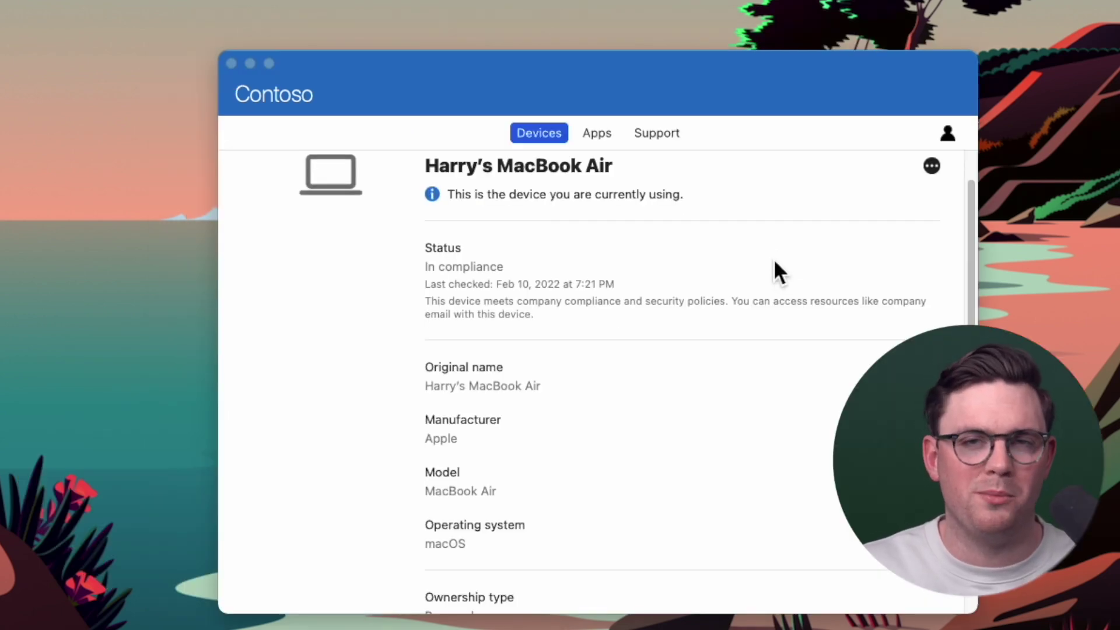
scroll(776, 263, down, 1)
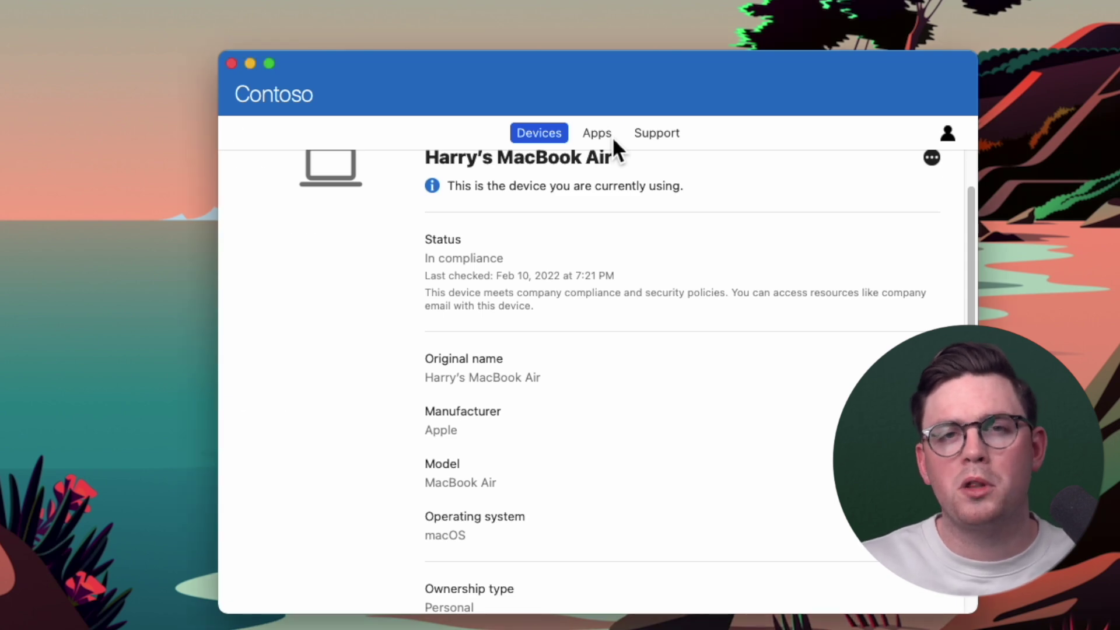
click(613, 139)
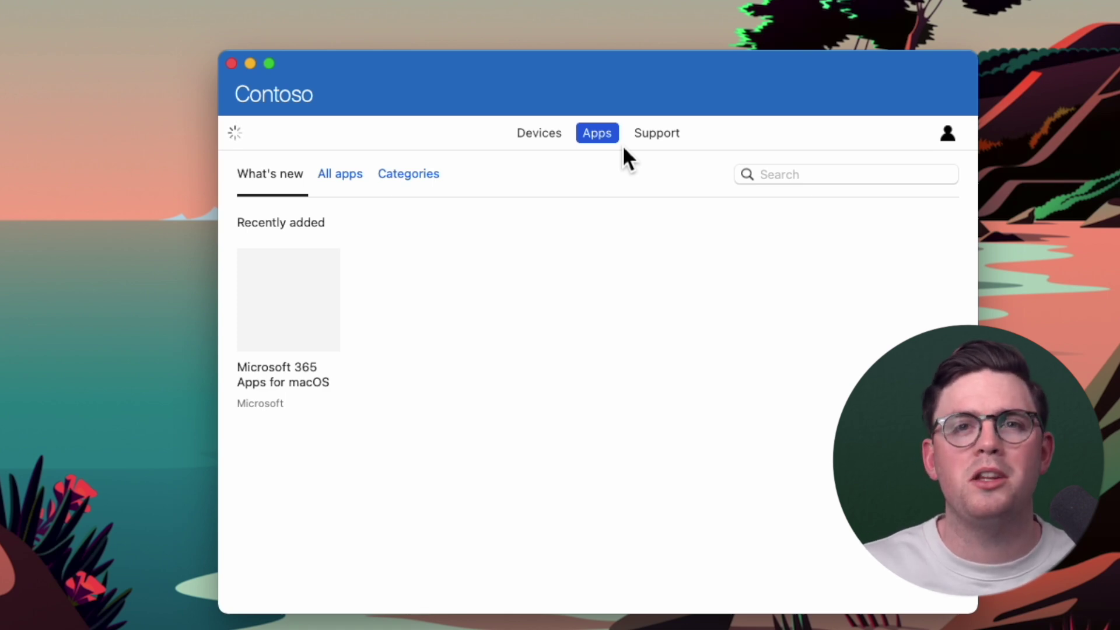
- Show Contoso Support's contact email and website on the Support page
click(650, 138)
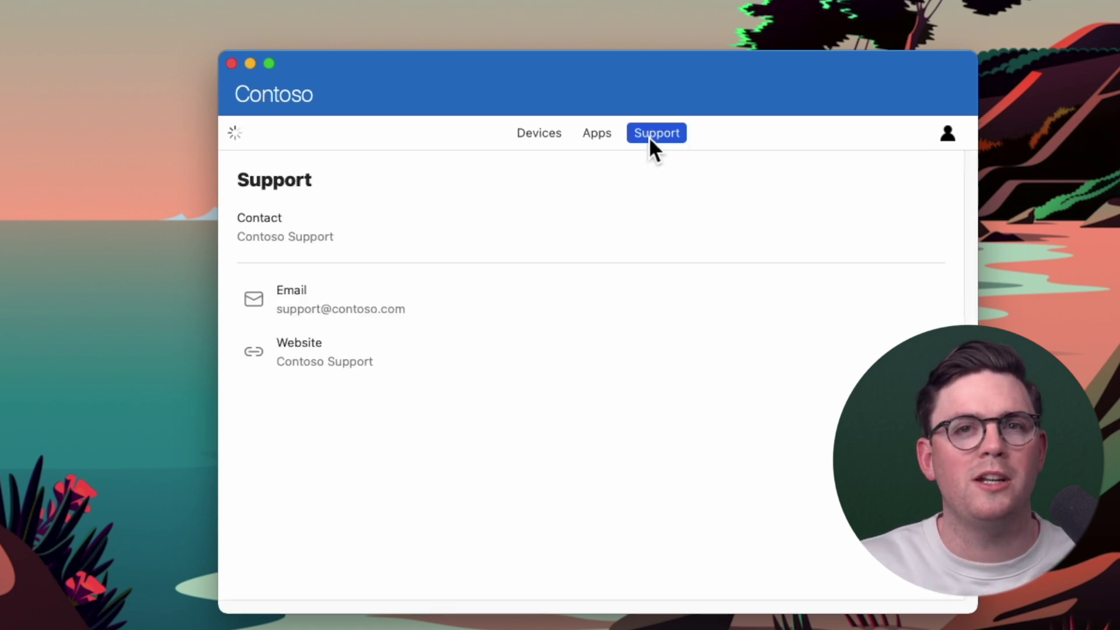